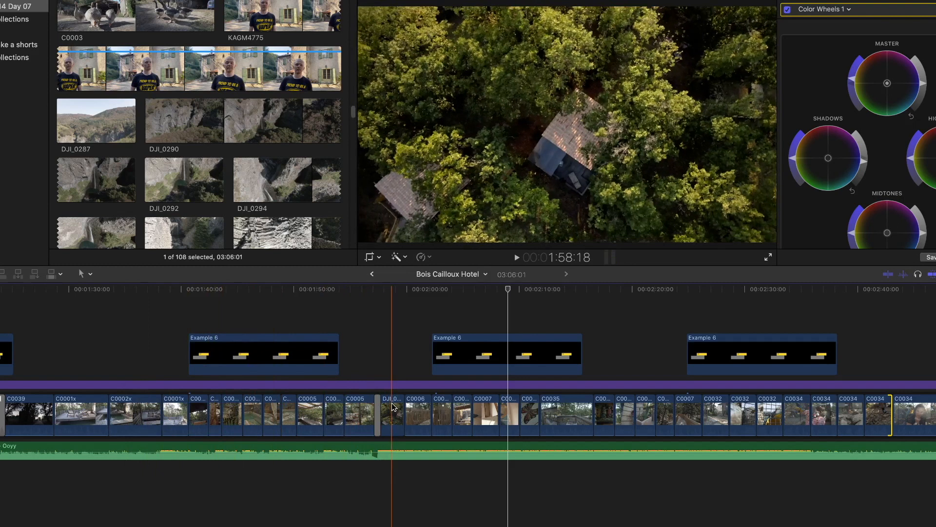
# Step: Select together the C0002x clip, the wooden-walkway C0006 clip, the C0007 clip before the C0032 group, the last two C0032 clips and all five C0034 clips
pyautogui.click(139, 414)
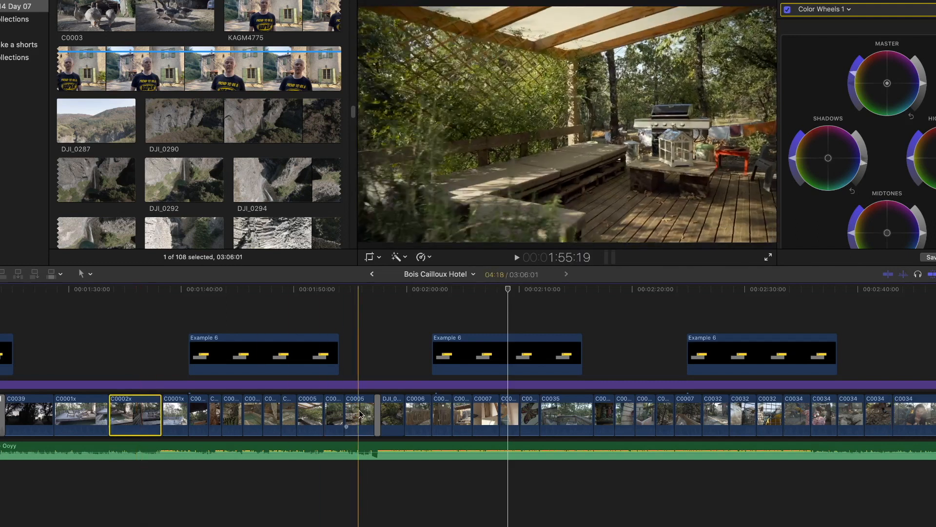
pyautogui.hscroll(2, 358, 412)
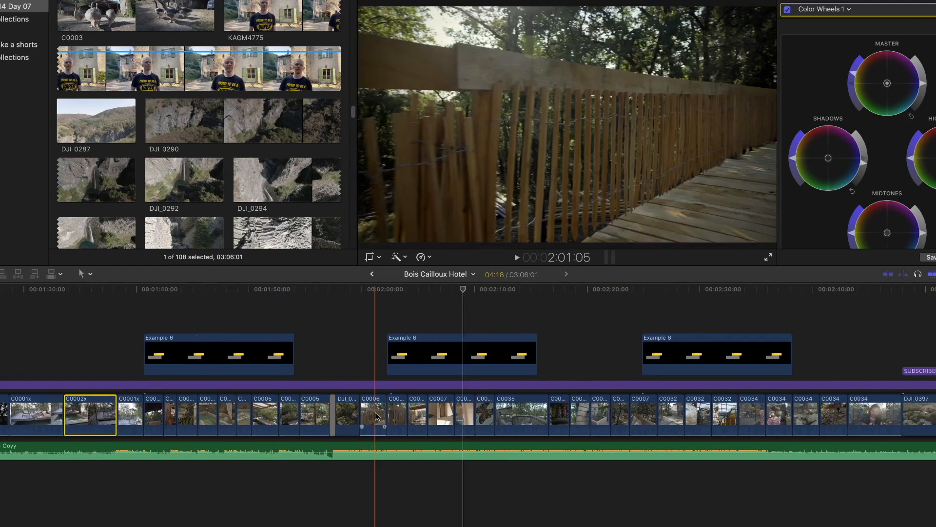
pyautogui.keyDown('super'); pyautogui.click(396, 416); pyautogui.keyUp('super')
pyautogui.hscroll(10, 371, 414)
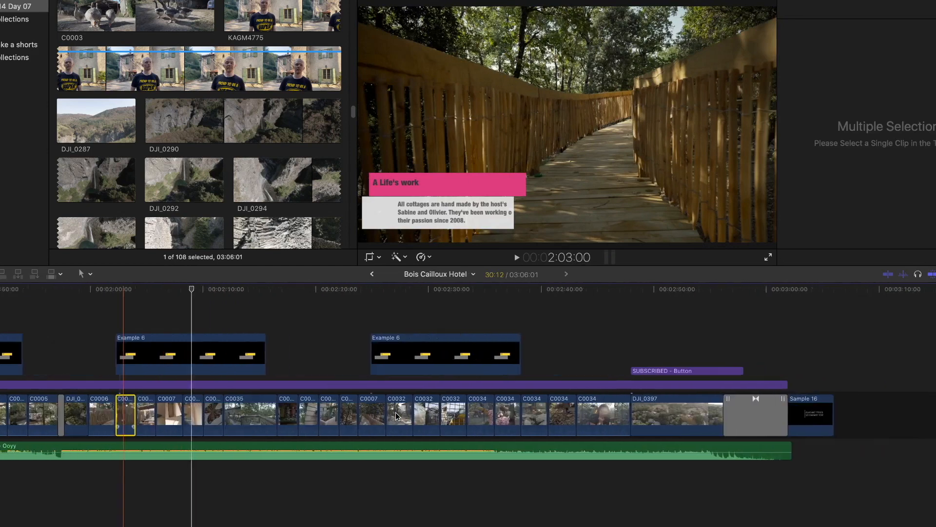
pyautogui.keyDown('super'); pyautogui.click(364, 414); pyautogui.keyUp('super')
pyautogui.keyDown('super'); pyautogui.click(419, 414); pyautogui.keyUp('super')
pyautogui.keyDown('super'); pyautogui.click(445, 416); pyautogui.keyUp('super')
pyautogui.keyDown('super'); pyautogui.click(473, 415); pyautogui.keyUp('super')
pyautogui.keyDown('super'); pyautogui.click(500, 415); pyautogui.keyUp('super')
pyautogui.keyDown('super'); pyautogui.click(528, 415); pyautogui.keyUp('super')
pyautogui.keyDown('super'); pyautogui.click(554, 415); pyautogui.keyUp('super')
pyautogui.keyDown('super'); pyautogui.click(590, 415); pyautogui.keyUp('super')
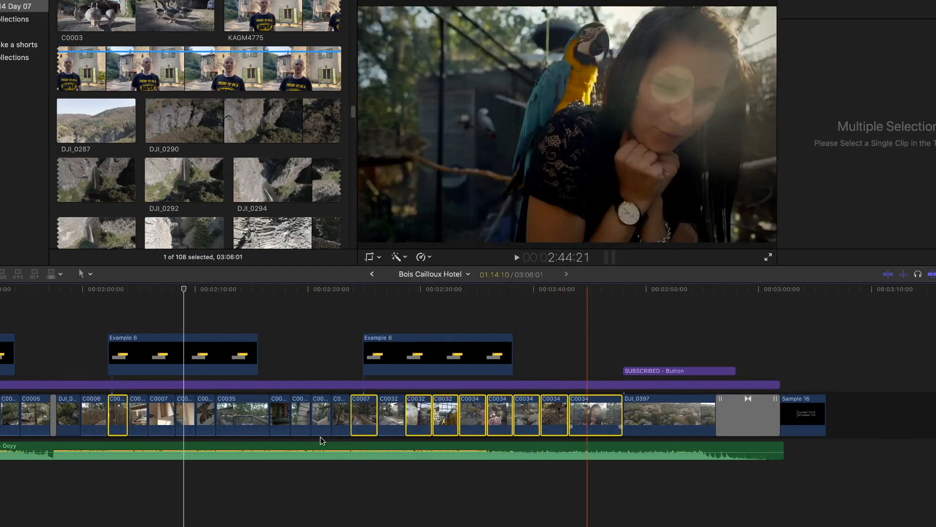
# Step: Add the C0039 clip and the Leaving Serengeti music track to the current clip selection
pyautogui.hscroll(-6, 257, 434)
pyautogui.hscroll(-8, 130, 413)
pyautogui.keyDown('super'); pyautogui.click(118, 417); pyautogui.keyUp('super')
pyautogui.hscroll(-6, 146, 415)
pyautogui.press('super+minus')
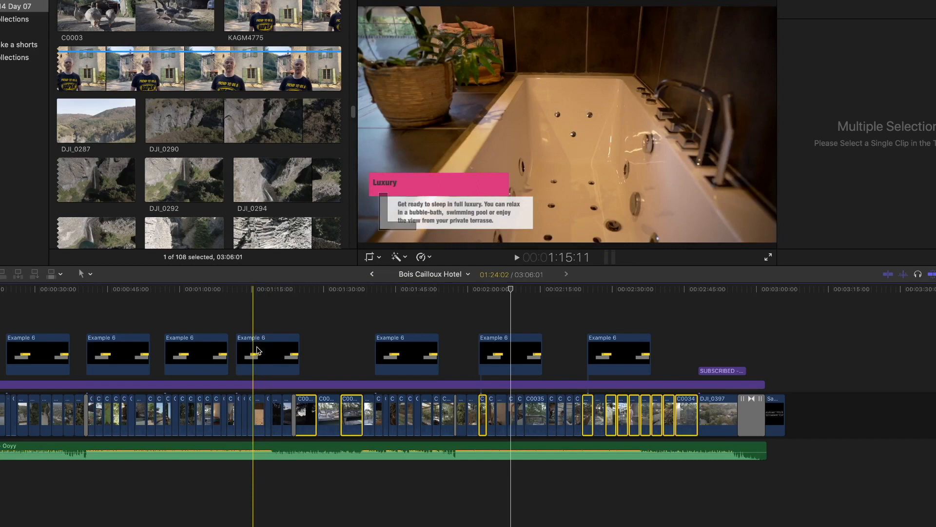
pyautogui.hscroll(-3, 257, 349)
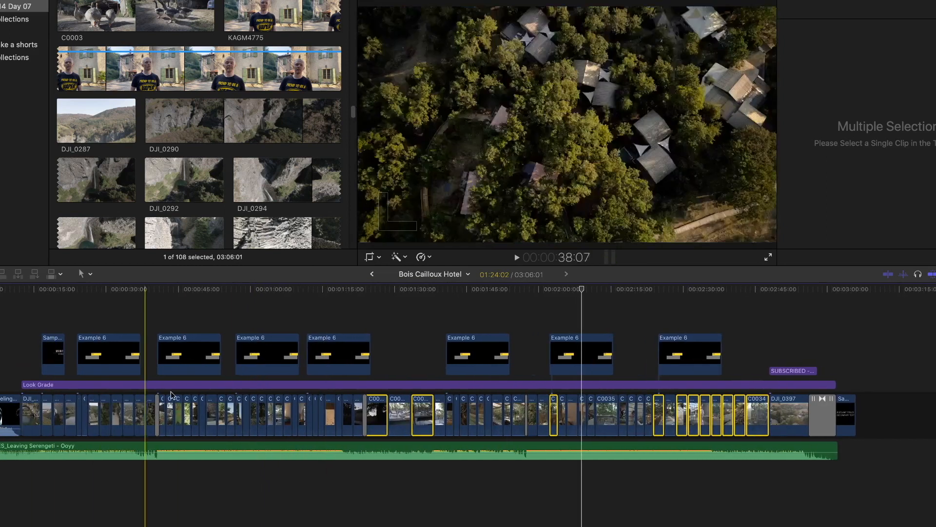
pyautogui.hscroll(5, 257, 409)
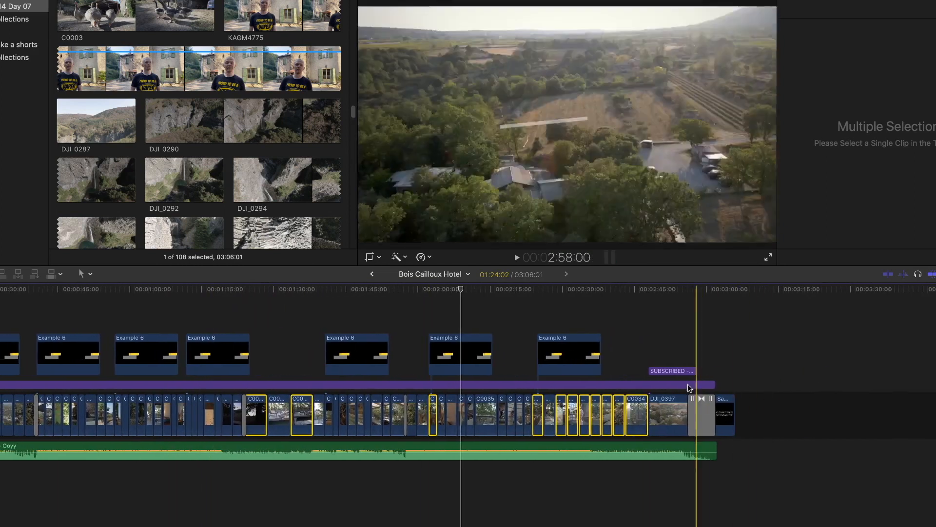
pyautogui.hscroll(-5, 376, 413)
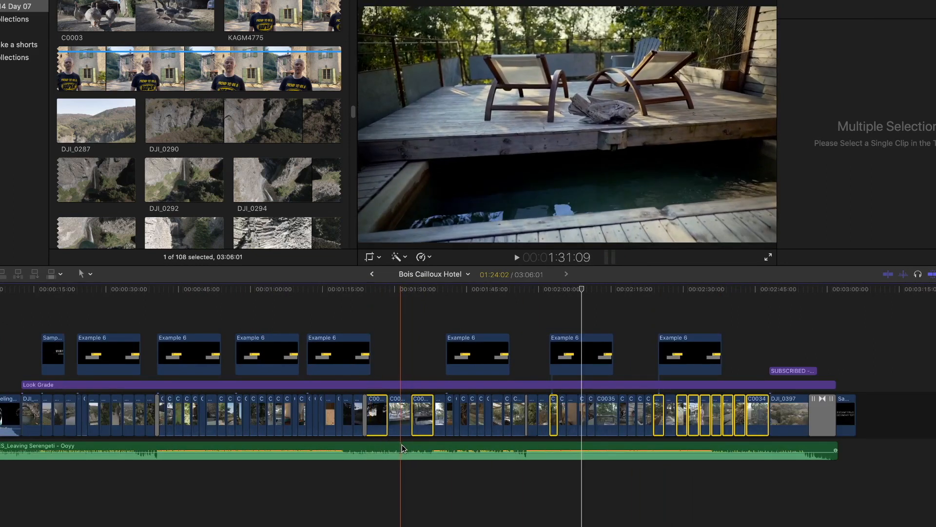
pyautogui.click(401, 446)
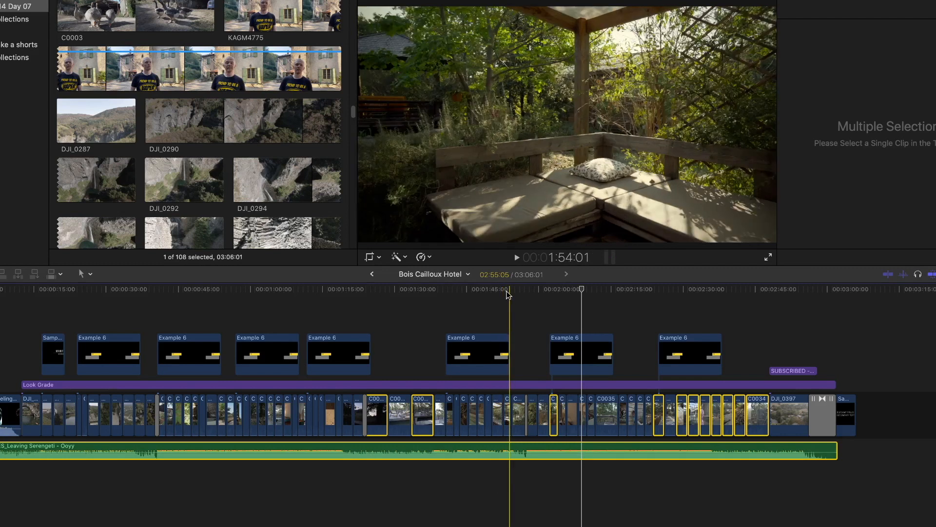
# Step: Start a new project and set its video format to Vertical with the 1080x1920 resolution
pyautogui.press('super+n')
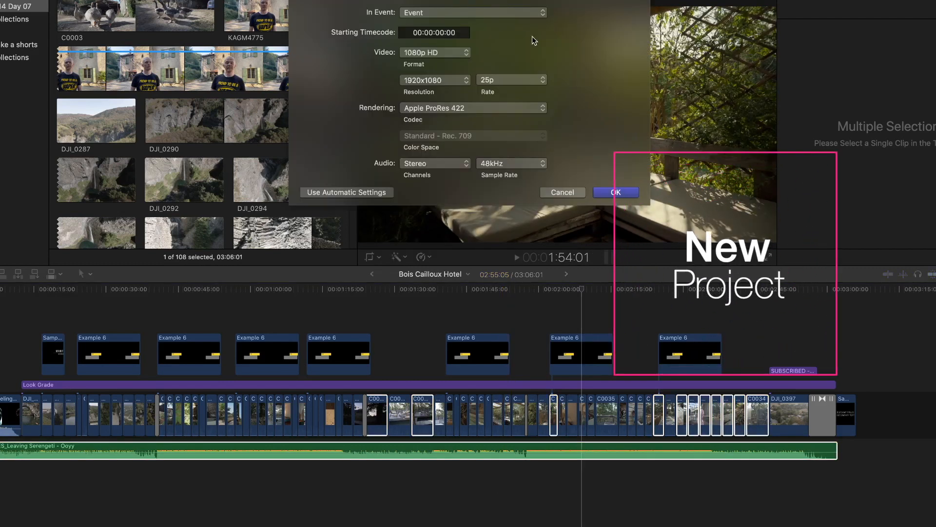
pyautogui.click(415, 53)
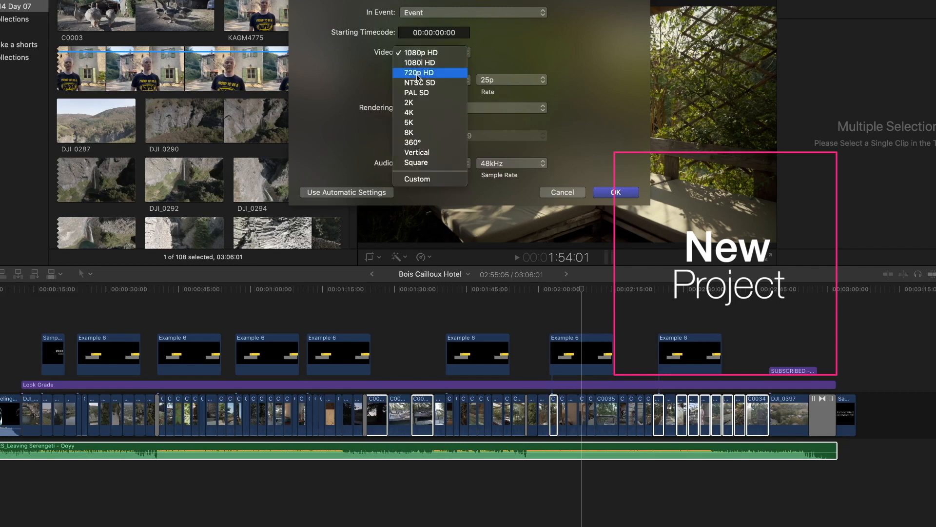
pyautogui.click(414, 152)
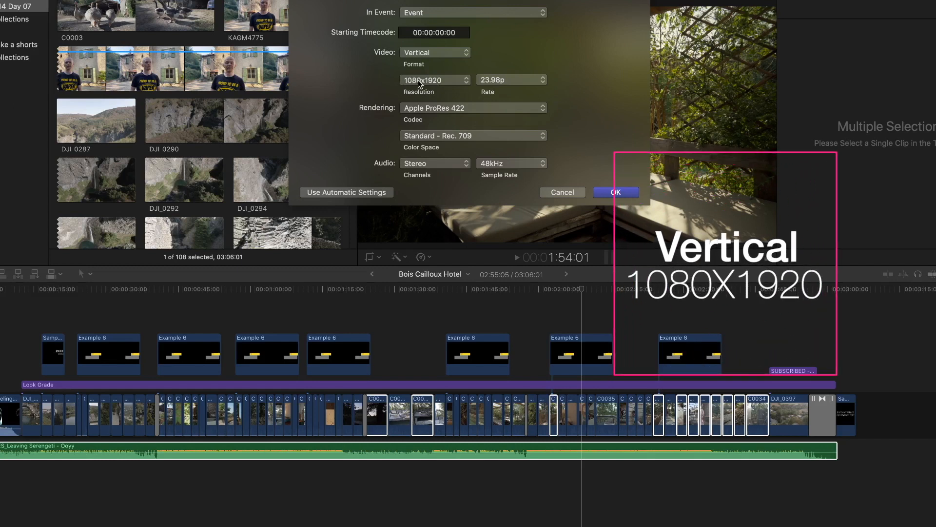
pyautogui.click(453, 79)
pyautogui.click(376, 90)
# Step: Switch the new project's video format to Custom with a resolution of 1080 x 1920
pyautogui.click(423, 54)
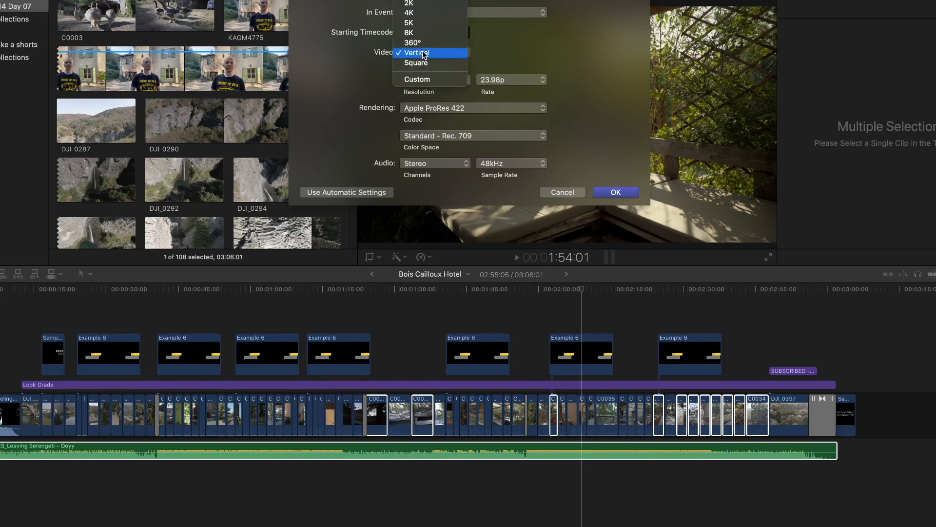
pyautogui.click(411, 80)
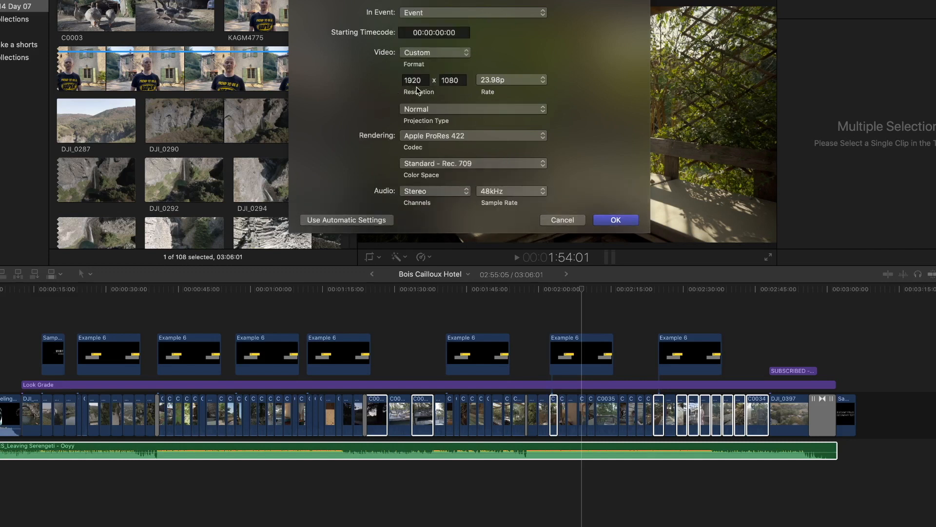
pyautogui.doubleClick(427, 80)
pyautogui.write('10')
pyautogui.doubleClick(462, 82)
pyautogui.write('192')
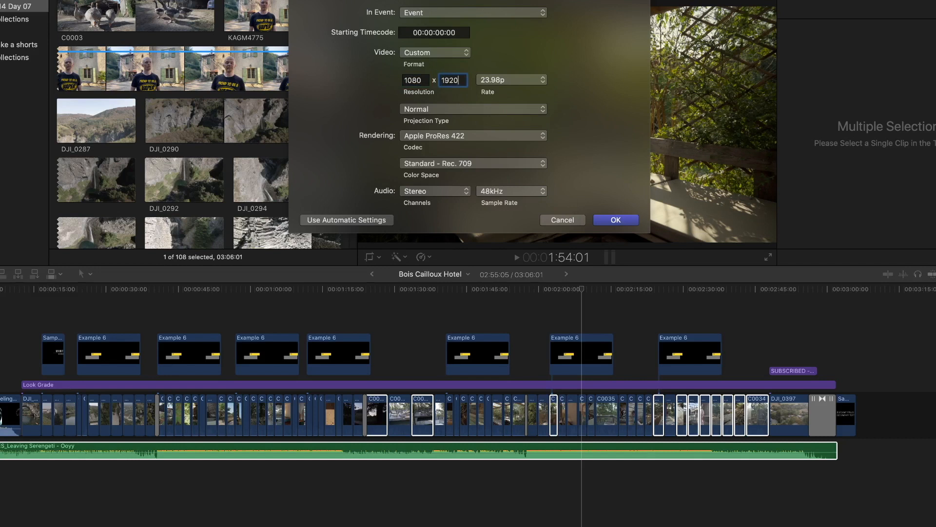
# Step: Set the frame rate to 30p and create the project under the name Sleeping in a treehouse Shorts
pyautogui.click(505, 82)
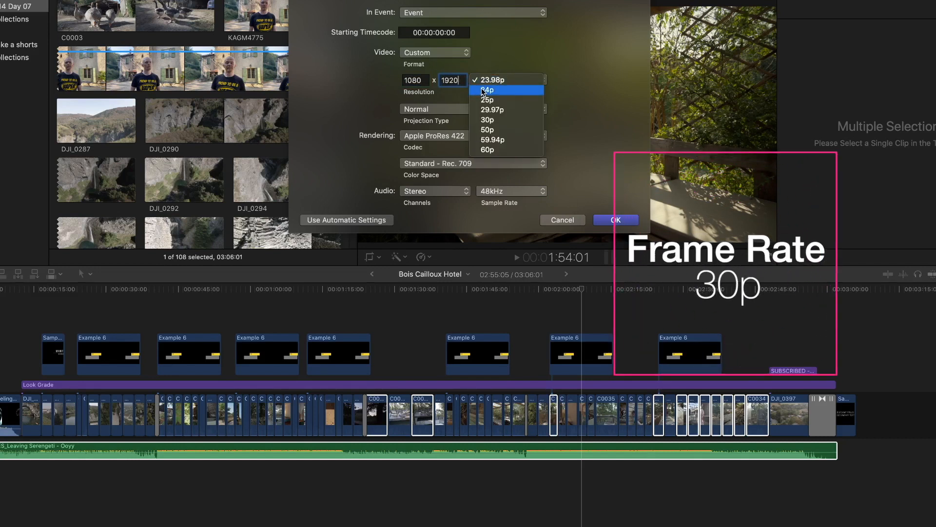
pyautogui.click(489, 120)
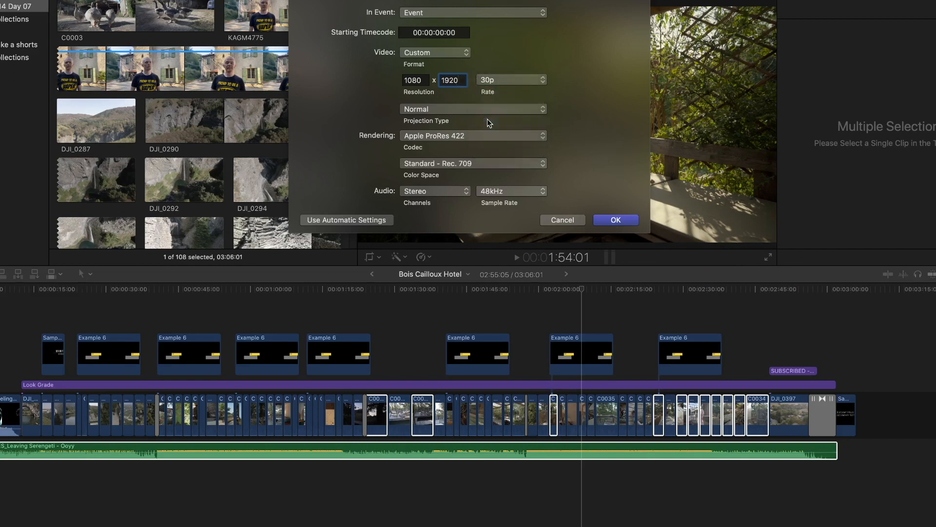
pyautogui.click(616, 220)
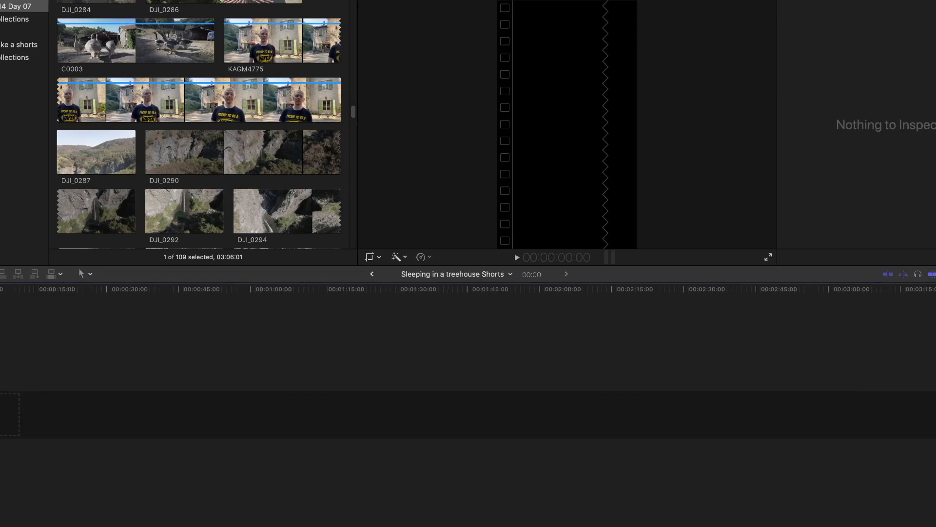
# Step: Paste the copied clips and music track into the empty vertical timeline
pyautogui.press('super+v')
pyautogui.press('super+minus')
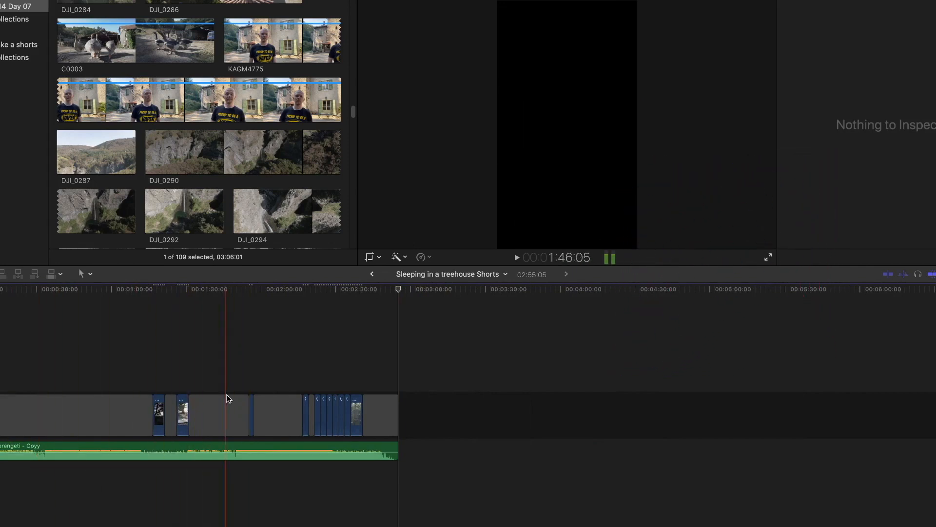
pyautogui.press('super+equal')
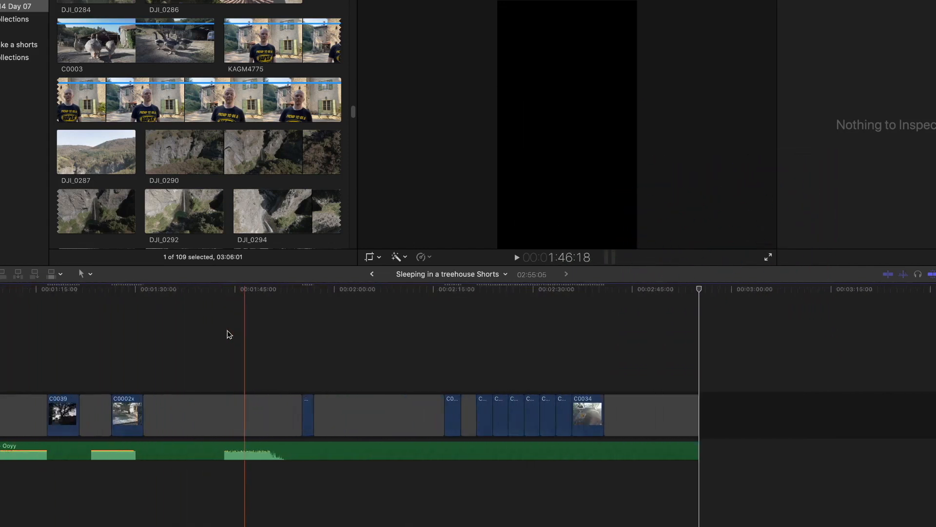
pyautogui.hscroll(3, 227, 335)
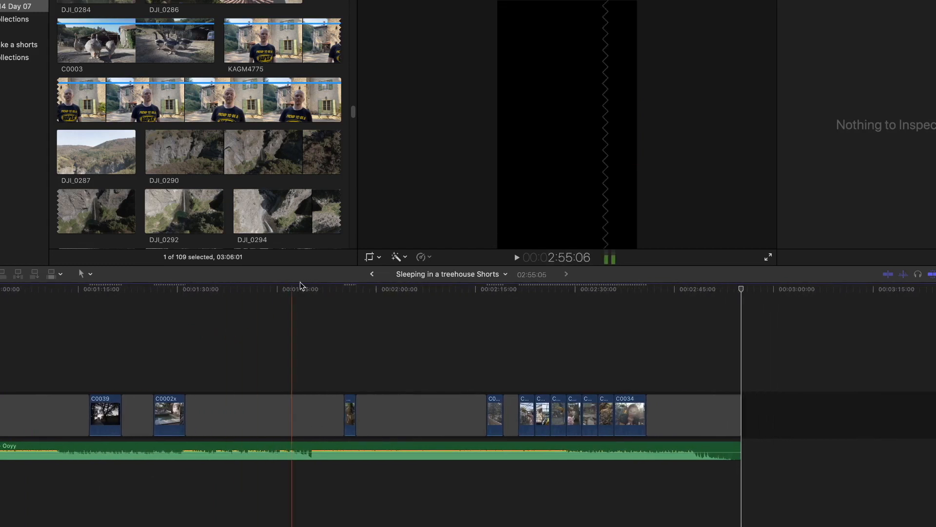
# Step: Find where the music swells after 1:50 and split the music track there with the Blade tool, at 1:50:11
pyautogui.click(311, 288)
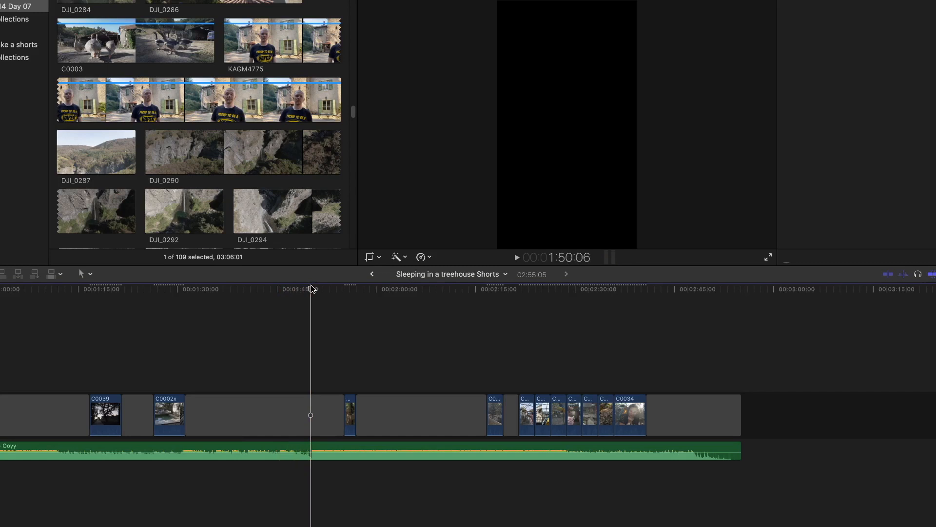
pyautogui.press('space')
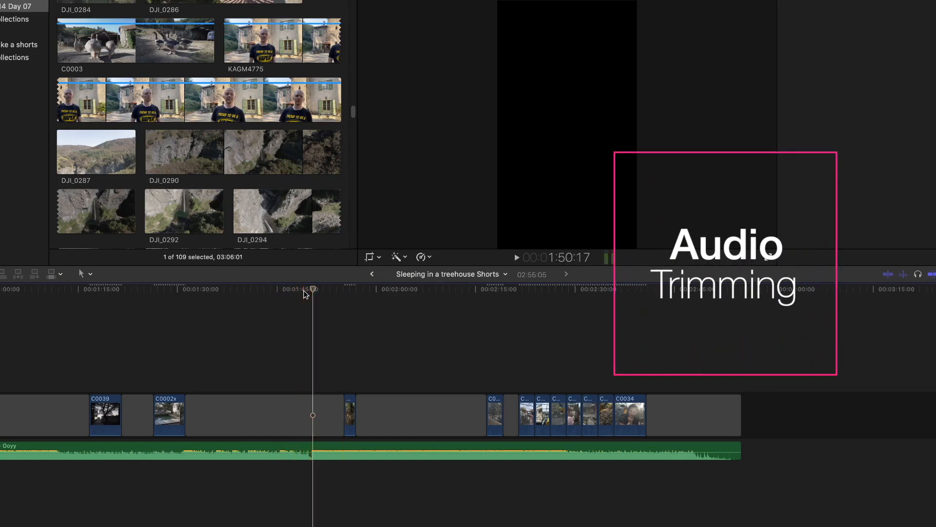
pyautogui.press('super+equal')
pyautogui.press('super+equal')
pyautogui.press('super+equal')
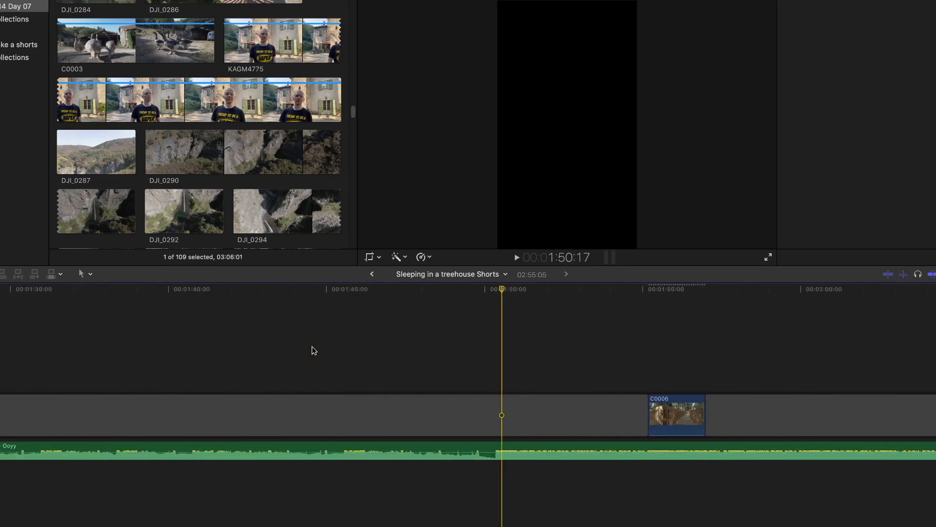
pyautogui.hscroll(1, 312, 350)
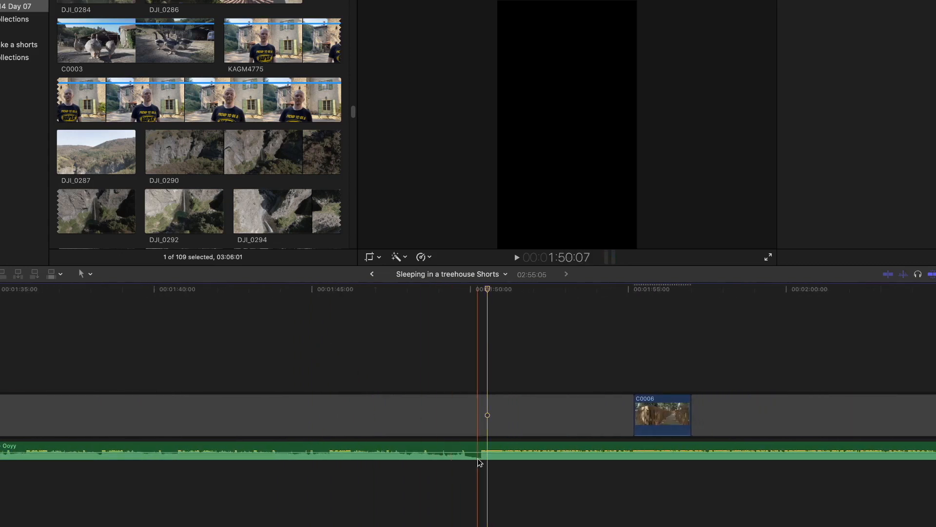
pyautogui.press('super+equal')
pyautogui.press('super+equal')
pyautogui.press('super+equal')
pyautogui.press('super+equal')
pyautogui.press('super+equal')
pyautogui.press('super+equal')
pyautogui.press('super+equal')
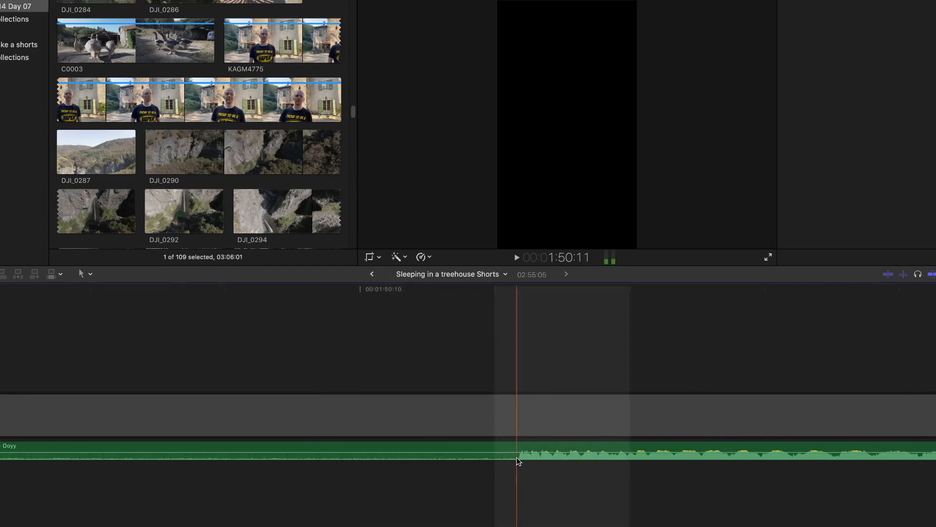
pyautogui.press('b')
pyautogui.click(517, 453)
# Step: Delete the portion of the music track before the split
pyautogui.press('a')
pyautogui.click(503, 451)
pyautogui.press('super+minus')
pyautogui.press('super+minus')
pyautogui.press('super+minus')
pyautogui.press('super+minus')
pyautogui.press('super+minus')
pyautogui.press('super+minus')
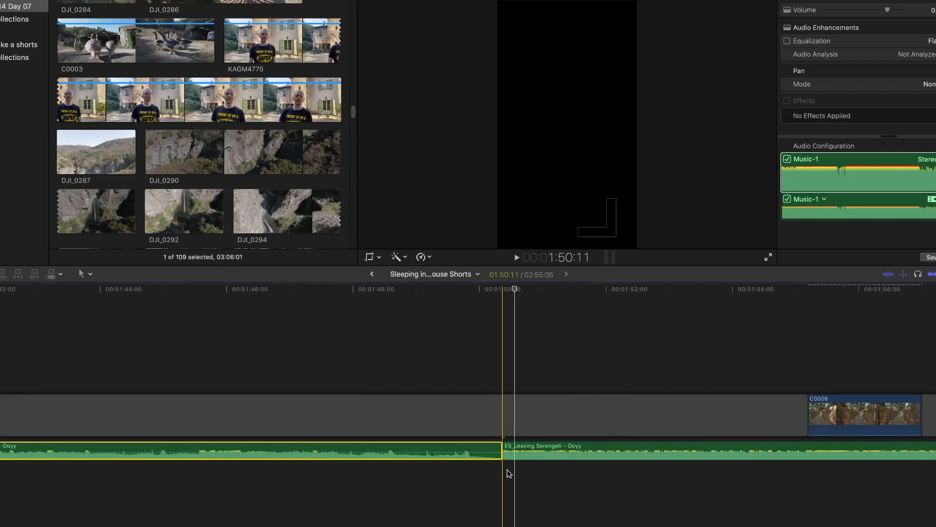
pyautogui.press('super+minus')
pyautogui.press('super+minus')
pyautogui.press('super+minus')
pyautogui.press('Delete')
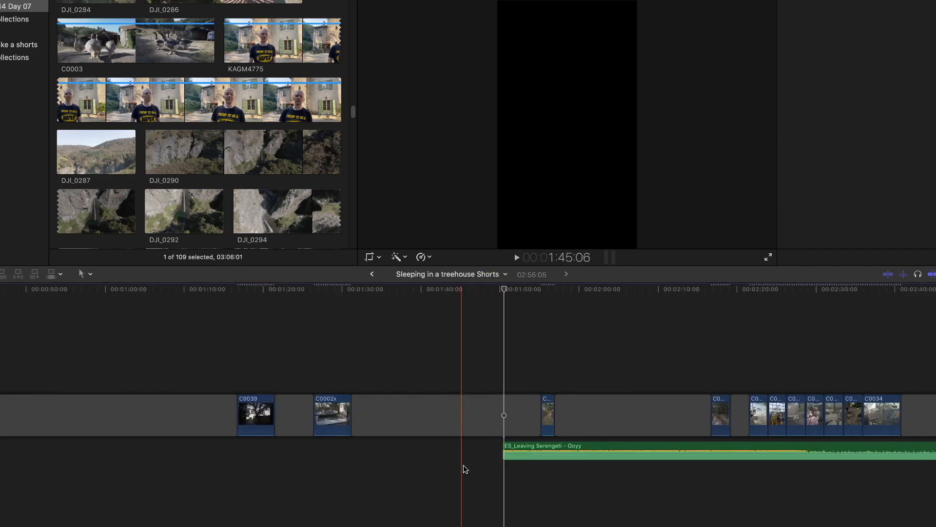
# Step: Delete the gap before the C0039 clip and move the remaining music to the start of the timeline
pyautogui.press('super+minus')
pyautogui.press('super+minus')
pyautogui.click(2, 414)
pyautogui.press('Delete')
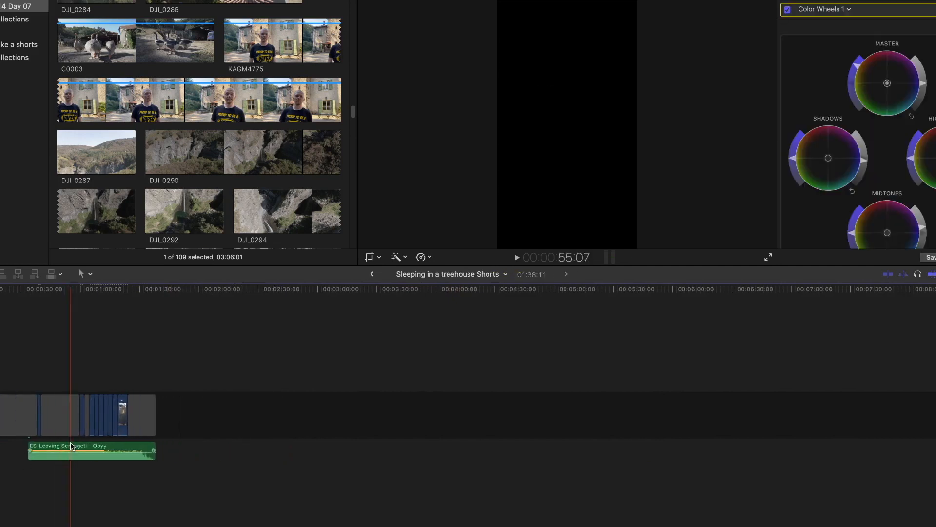
pyautogui.moveTo(71, 442); pyautogui.dragTo(4, 441)
pyautogui.hotkey('shift', 'z')
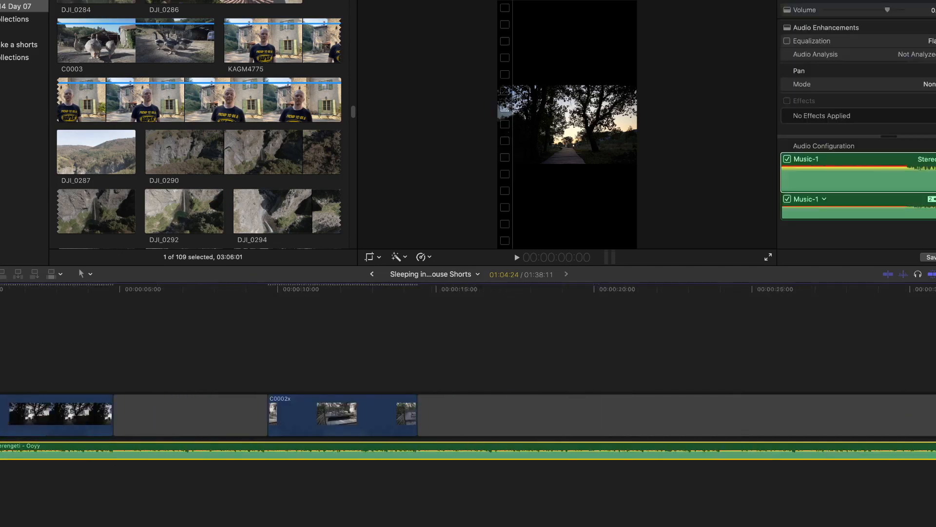
# Step: Delete the remaining gaps between the video clips and the gap after the last C0034 clip
pyautogui.click(180, 427)
pyautogui.press('Delete')
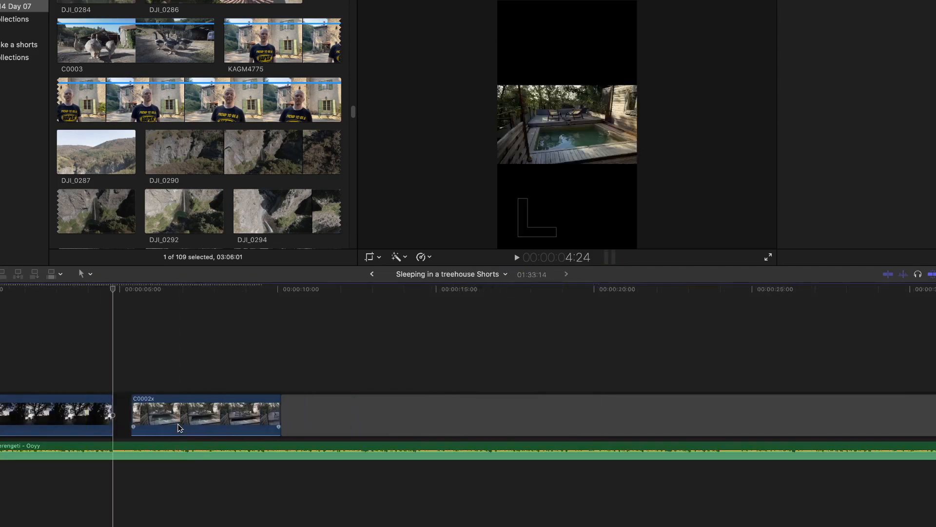
pyautogui.click(362, 415)
pyautogui.press('Delete')
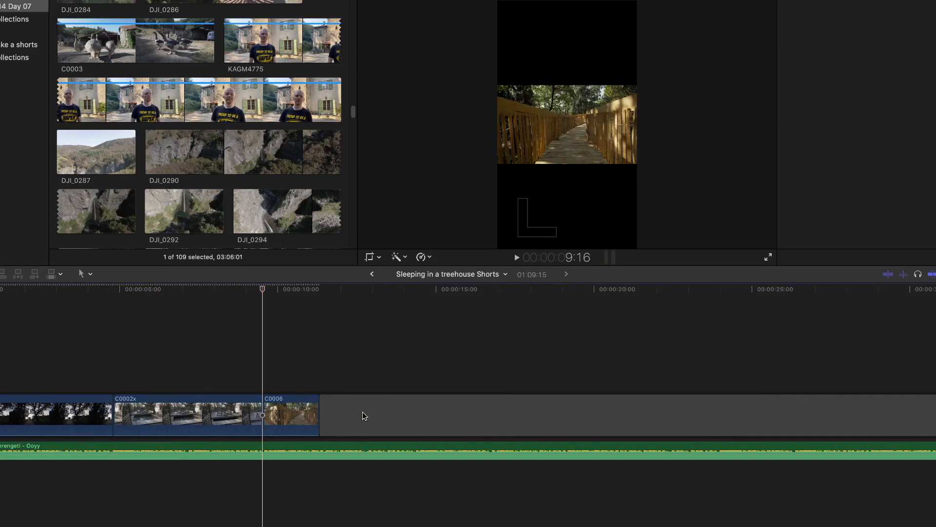
pyautogui.hotkey('shift', 'z')
pyautogui.click(20, 417)
pyautogui.press('Delete')
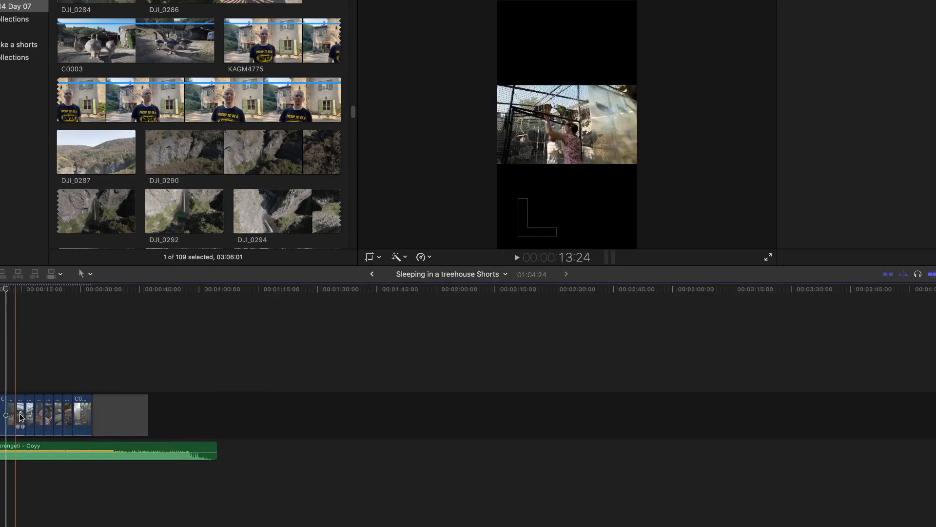
pyautogui.click(129, 418)
pyautogui.press('Delete')
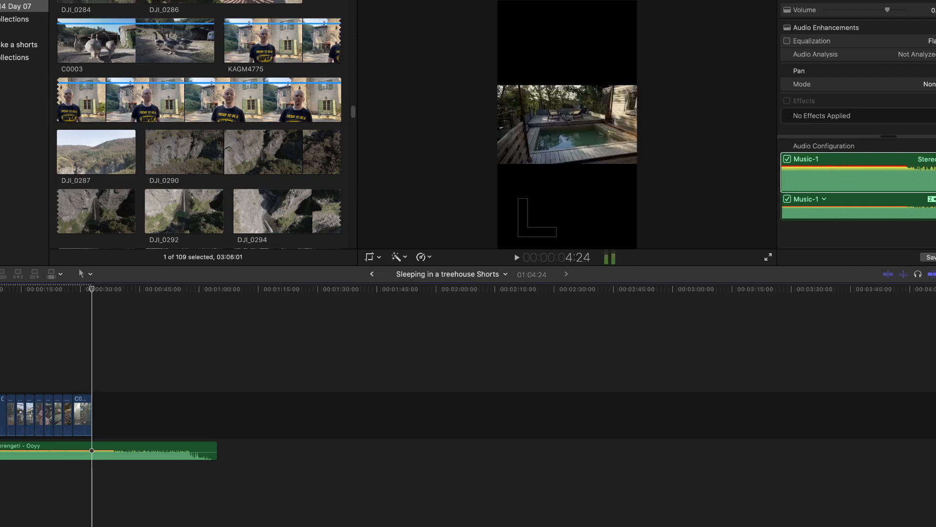
pyautogui.press('super+equal')
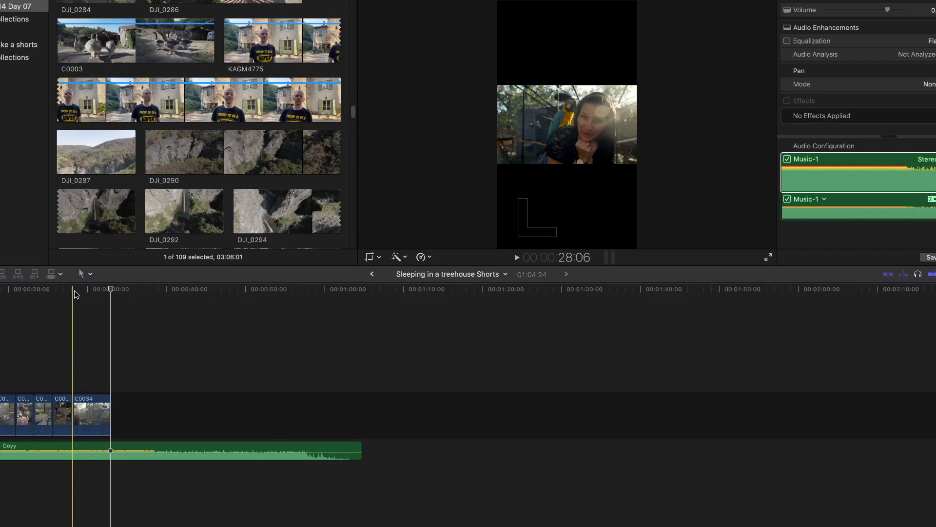
# Step: Find a fitting end point for the music early in the last C0034 clip and split the music track there with the Blade tool, at 28:24
pyautogui.click(59, 300)
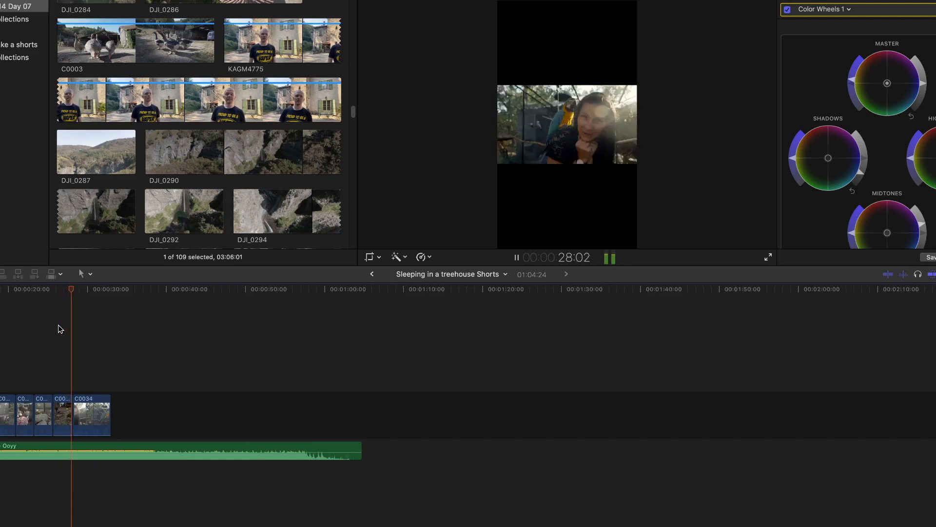
pyautogui.press('space')
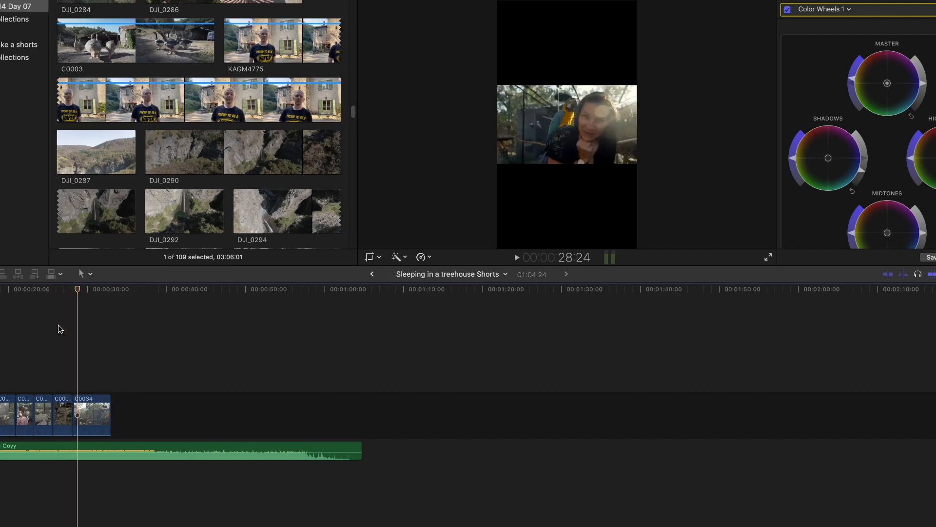
pyautogui.press('super+equal')
pyautogui.press('super+equal')
pyautogui.press('super+equal')
pyautogui.press('super+equal')
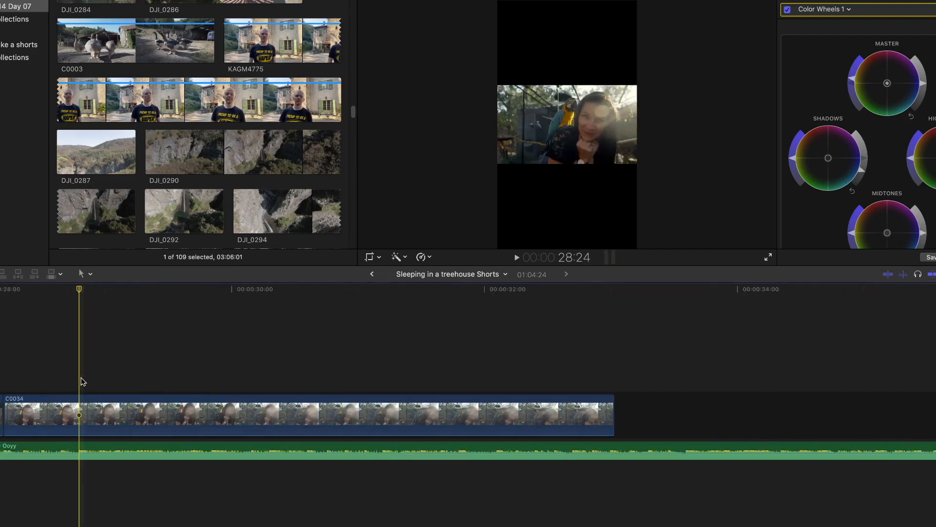
pyautogui.press('super+equal')
pyautogui.press('super+equal')
pyautogui.press('super+equal')
pyautogui.press('super+equal')
pyautogui.press('super+equal')
pyautogui.press('super+equal')
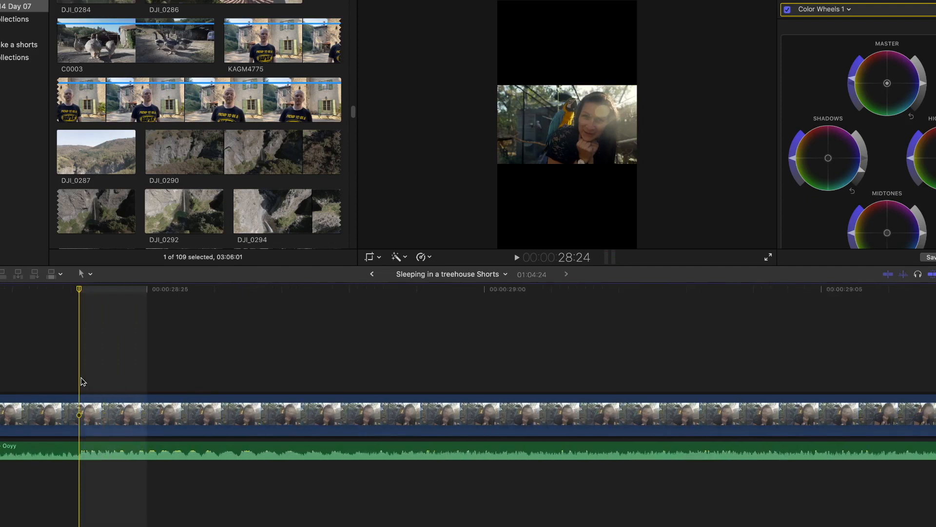
pyautogui.press('t')
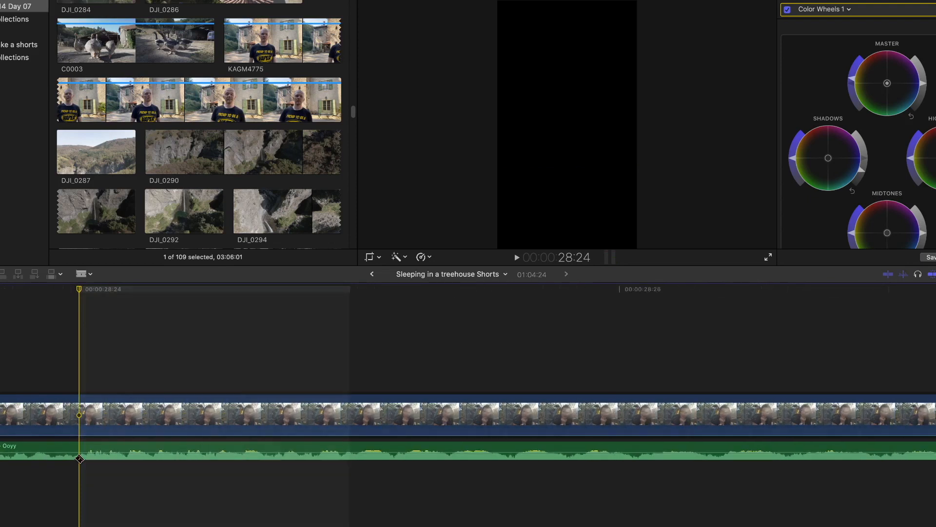
pyautogui.click(77, 452)
# Step: Delete the portion of the music track after the split
pyautogui.press('a')
pyautogui.click(123, 446)
pyautogui.press('Delete')
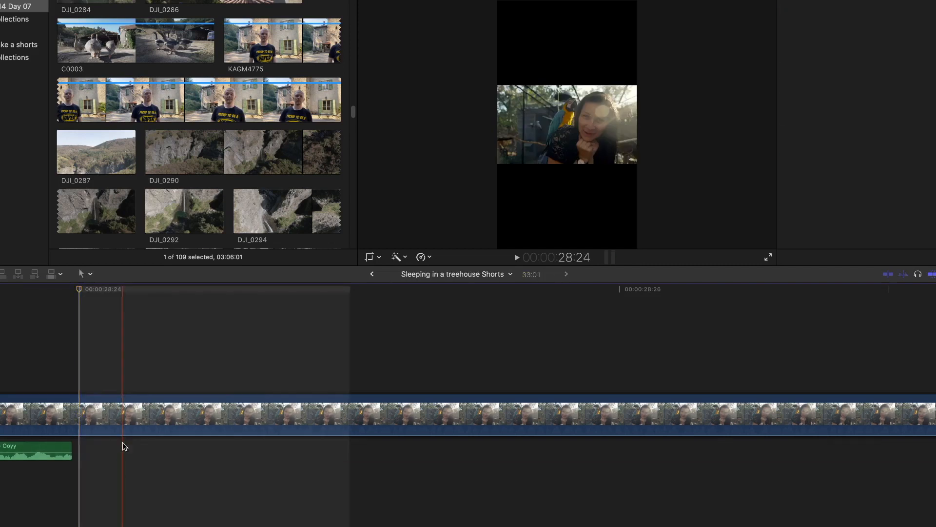
# Step: Add the Base Correction adjustment layer above the clips from the start of the timeline and extend it to the end of the music, 28:24 long
pyautogui.press('super+minus')
pyautogui.press('super+minus')
pyautogui.press('super+minus')
pyautogui.press('super+minus')
pyautogui.press('super+minus')
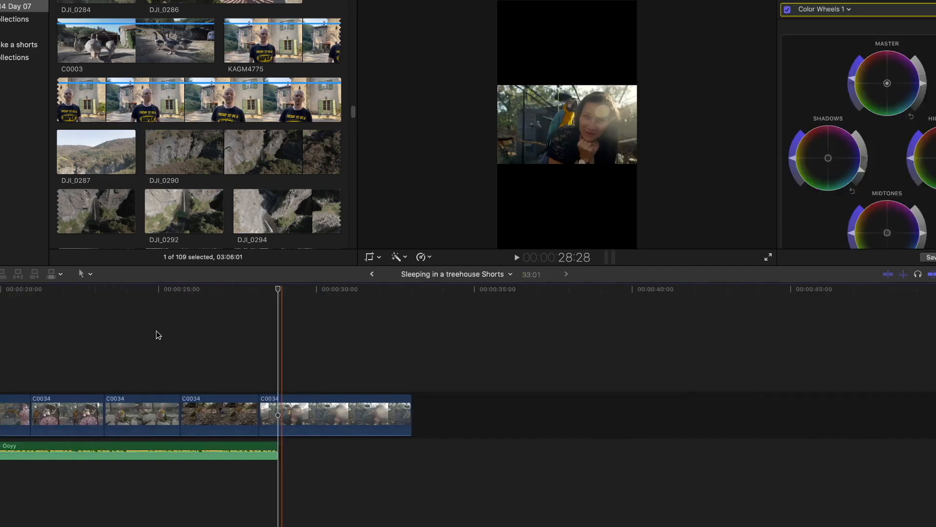
pyautogui.hscroll(-3, 157, 334)
pyautogui.press('super+minus')
pyautogui.press('super+minus')
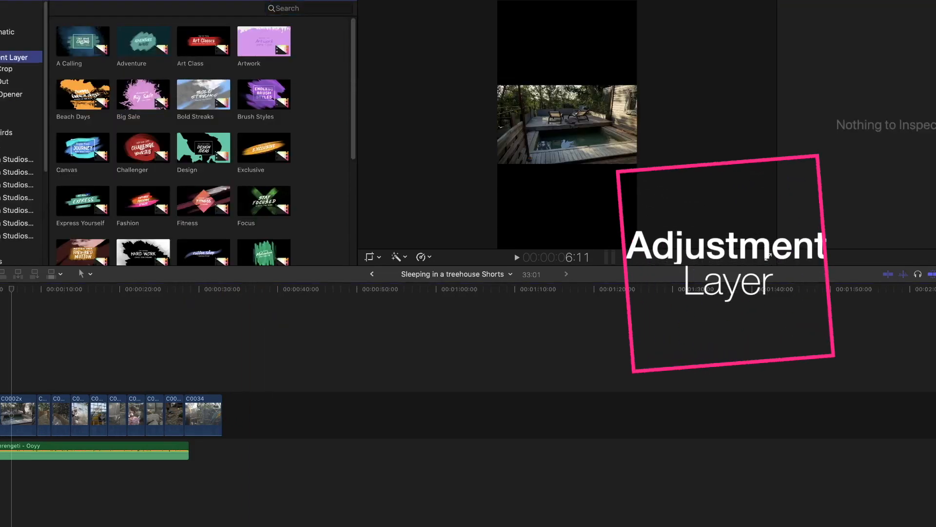
pyautogui.moveTo(147, 43); pyautogui.dragTo(44, 387)
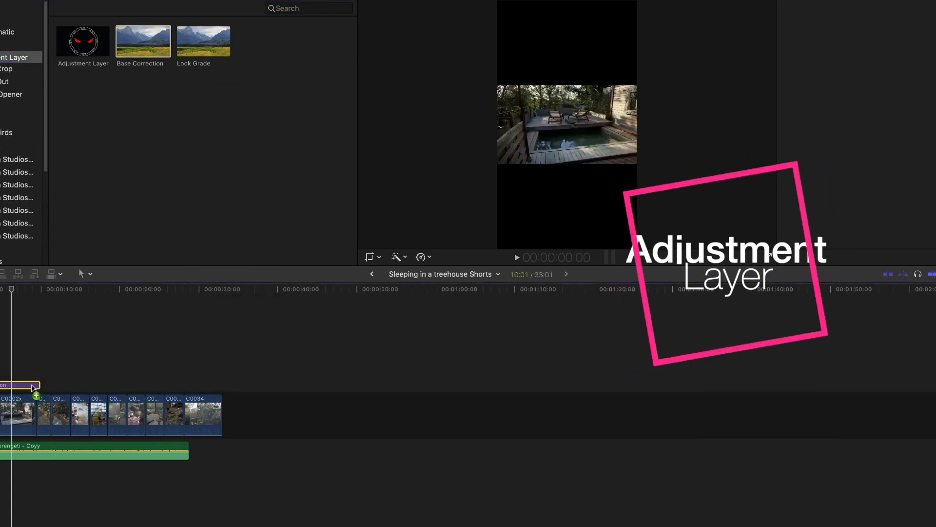
pyautogui.moveTo(42, 385); pyautogui.dragTo(189, 380)
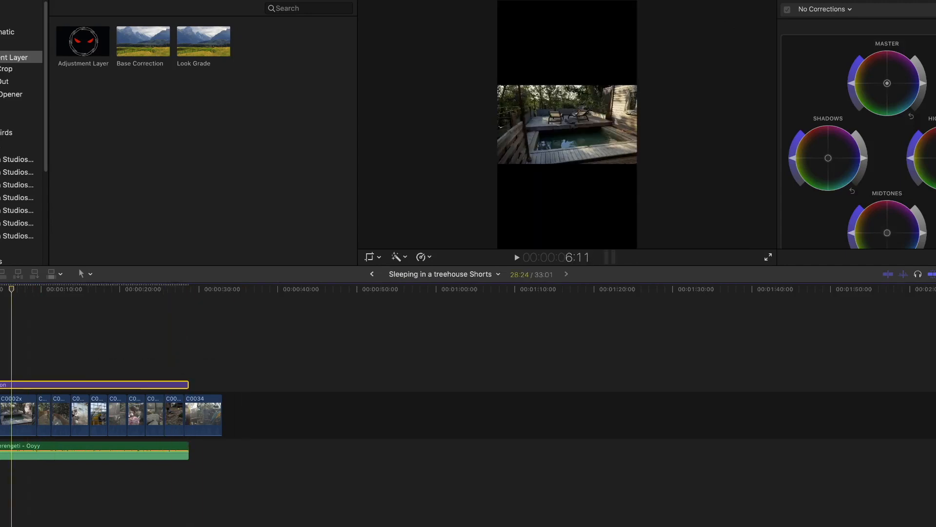
# Step: Set the adjustment layer's overall scale to 320% so the footage fills the vertical frame
pyautogui.click(787, 1)
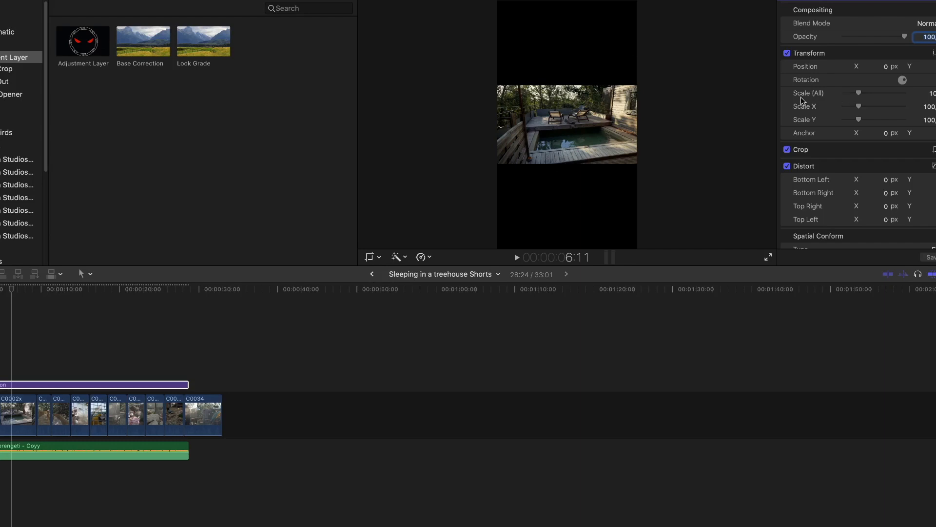
pyautogui.click(935, 95)
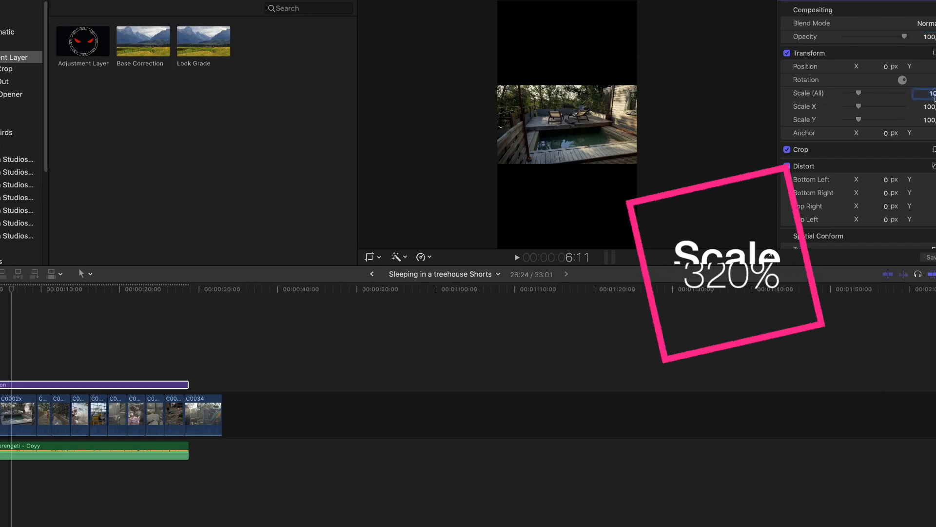
pyautogui.press('BackSpace')
pyautogui.write('32')
pyautogui.press('Return')
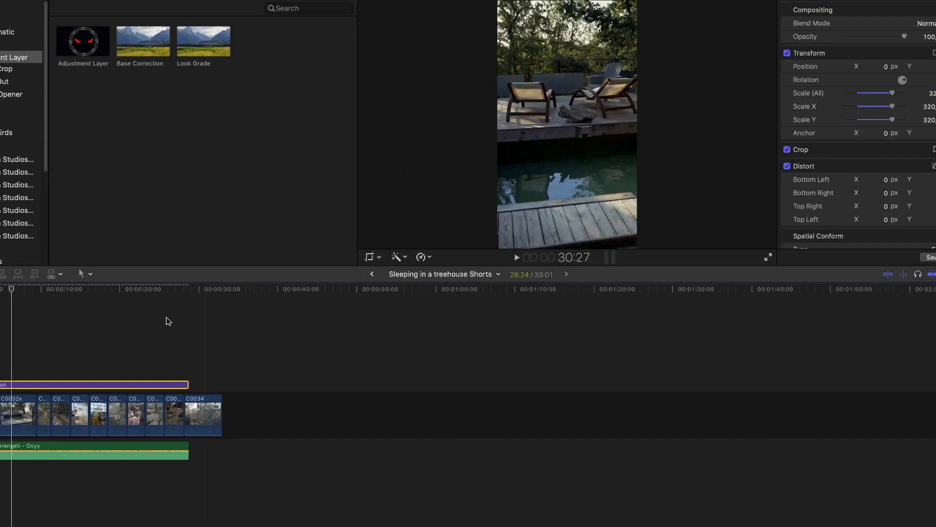
# Step: Reframe the first three clips by adjusting their horizontal Transform positions, setting the first clip's X position to 14.0 px
pyautogui.click(0, 414)
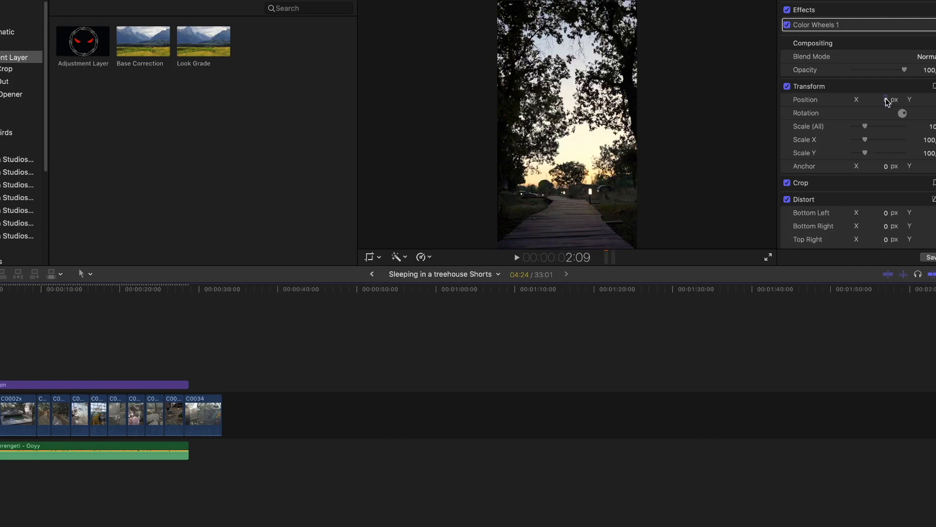
pyautogui.moveTo(886, 100); pyautogui.dragTo(886, 100)
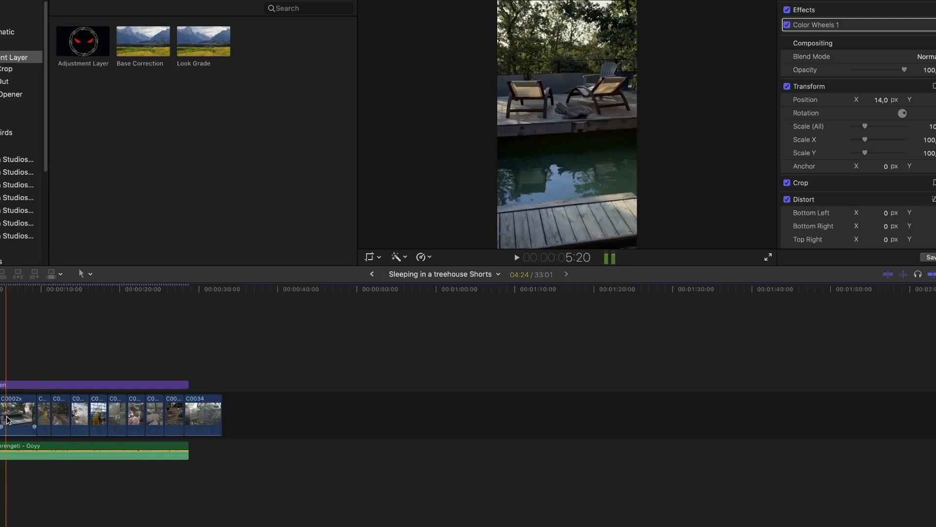
pyautogui.click(23, 417)
pyautogui.moveTo(886, 100); pyautogui.dragTo(885, 100)
pyautogui.click(44, 414)
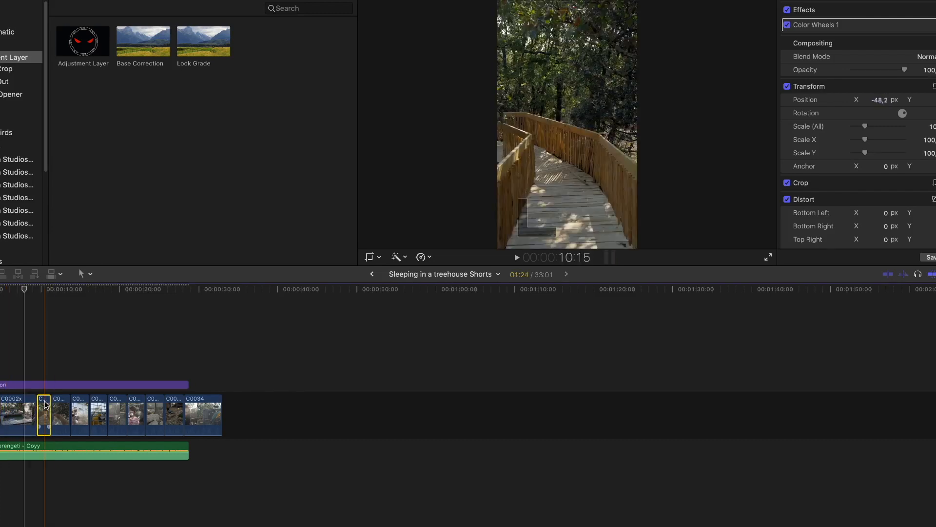
pyautogui.moveTo(886, 101); pyautogui.dragTo(880, 103)
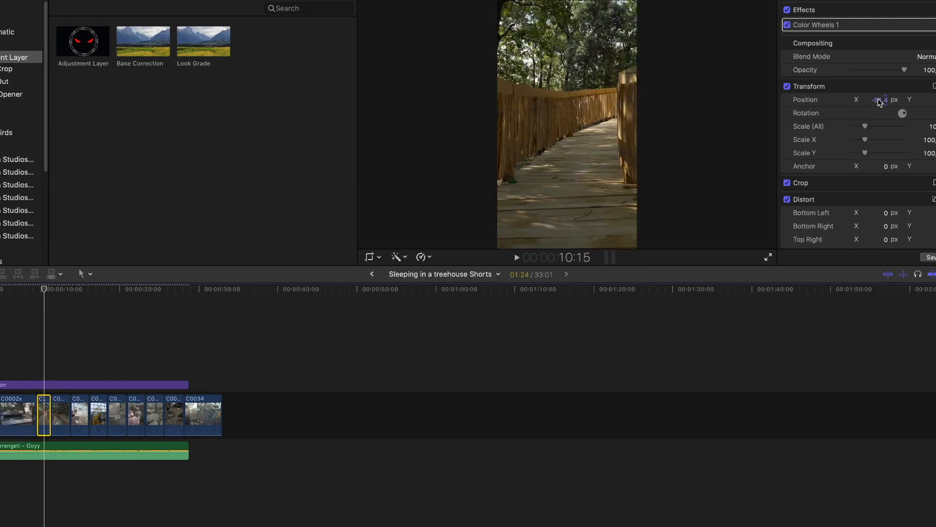
pyautogui.moveTo(44, 288); pyautogui.dragTo(60, 291)
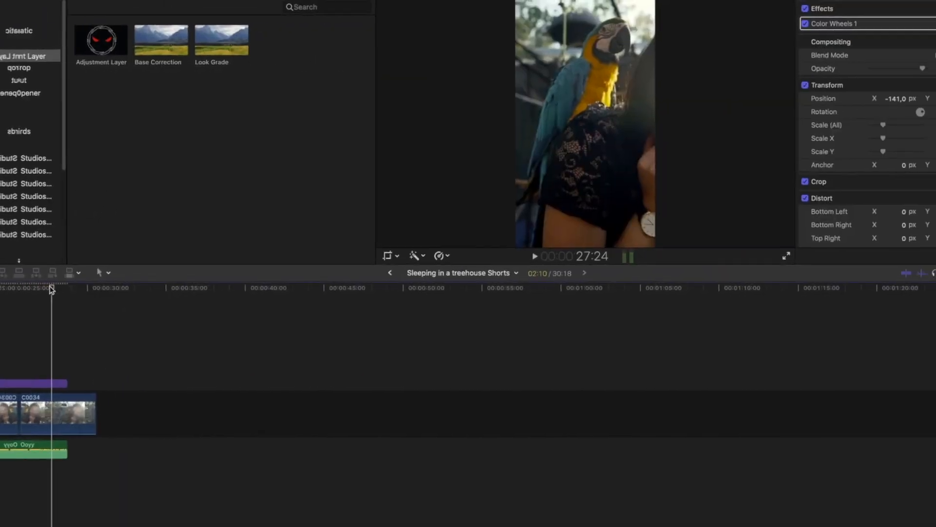
# Step: Split the last C0034 clip where the music and adjustment layer end, and delete the part after the split
pyautogui.scroll(5, 34, 290)
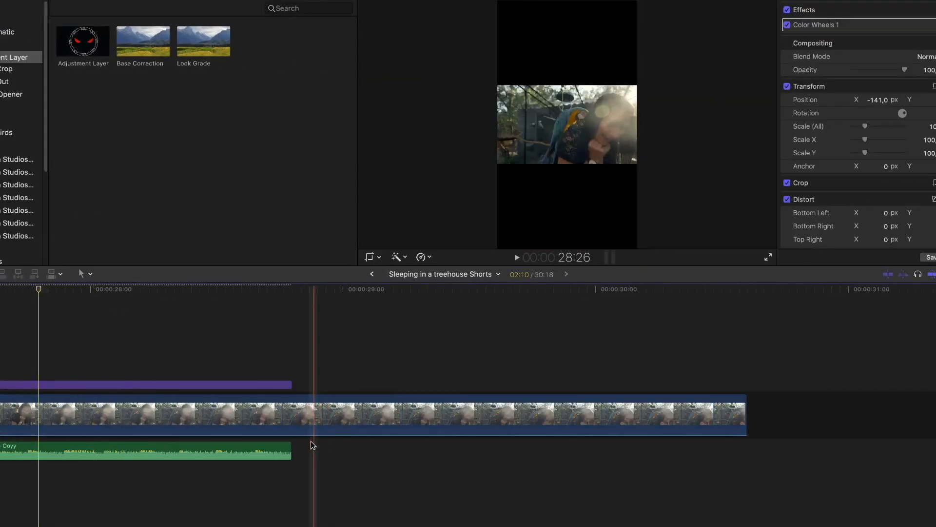
pyautogui.press('b')
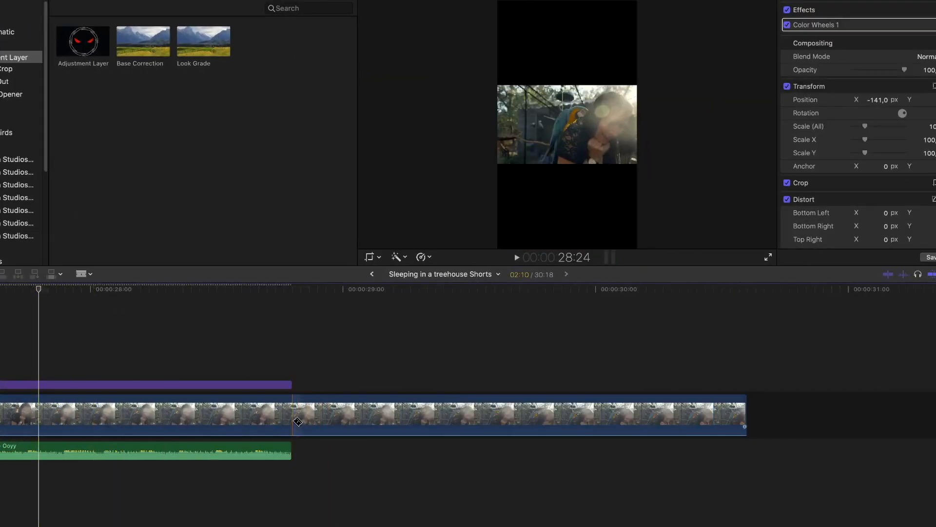
pyautogui.click(297, 422)
pyautogui.press('a')
pyautogui.click(340, 418)
pyautogui.press('Delete')
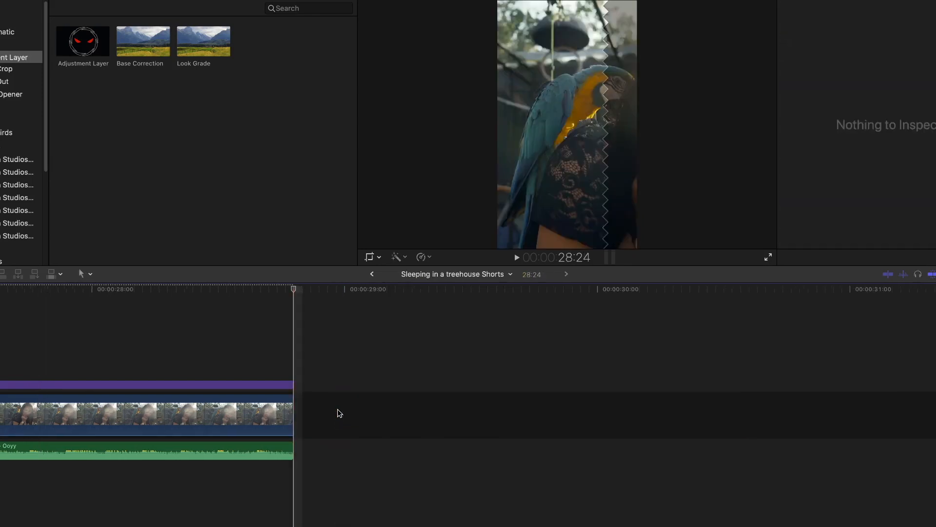
# Step: Export the finished vertical project as the video file Sleeping in a treehouse Shorts.mp4
pyautogui.click(292, 289)
pyautogui.press('super+minus')
pyautogui.press('super+minus')
pyautogui.press('super+minus')
pyautogui.press('super+minus')
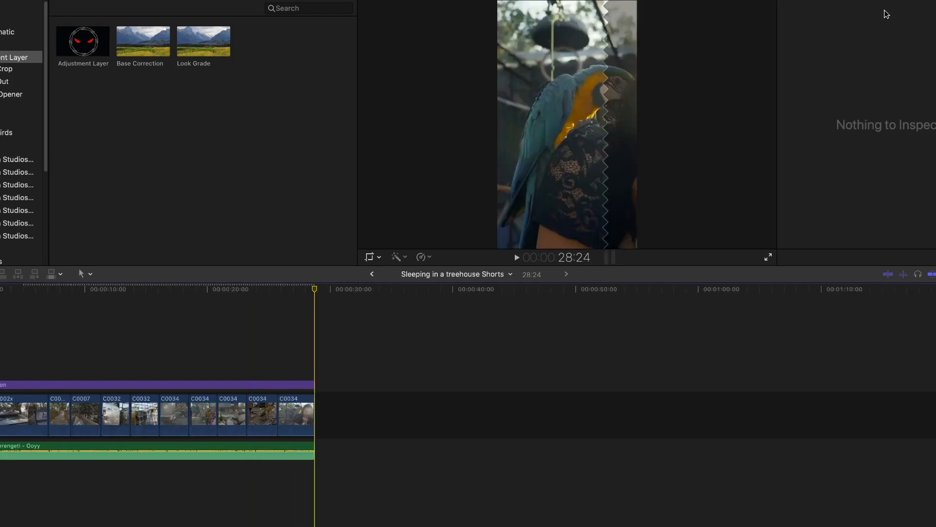
pyautogui.press('super+e')
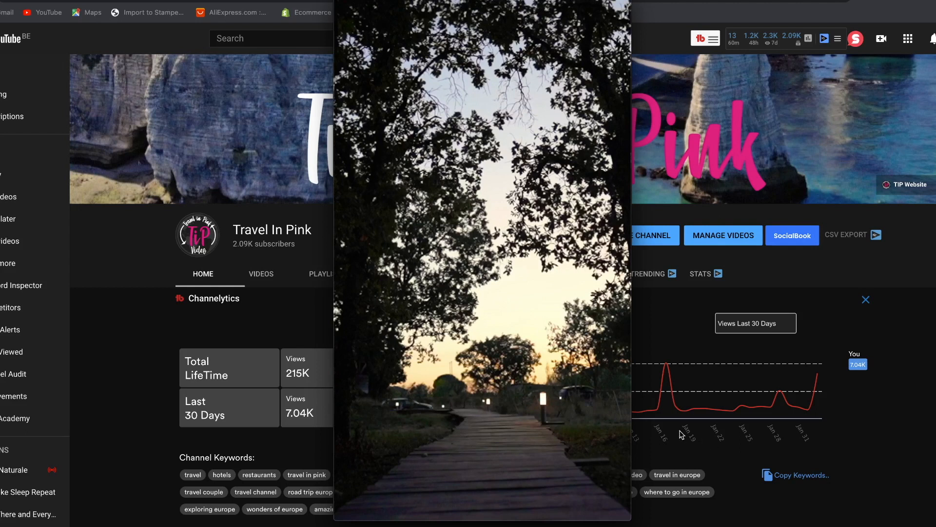
# Step: Play the exported Shorts video to check its vertical framing, and close the player
pyautogui.moveTo(482, 382)
pyautogui.click(486, 412)
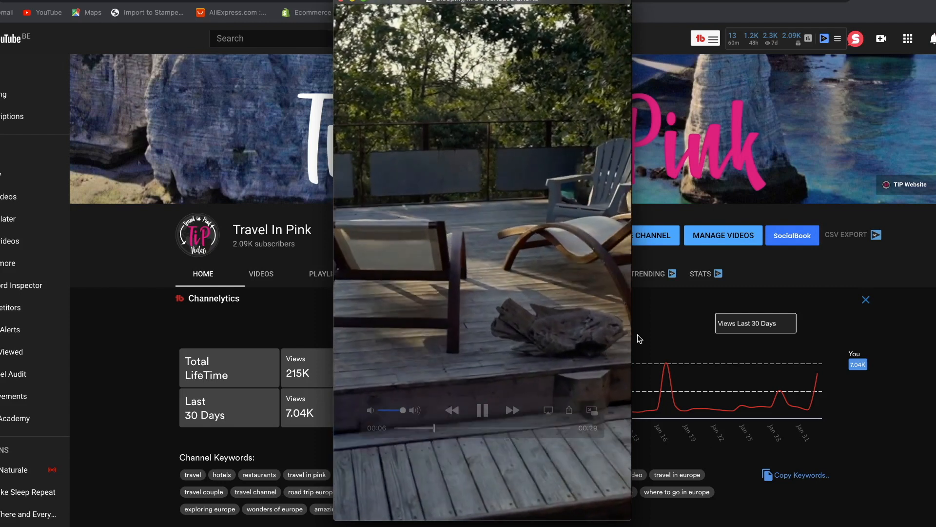
pyautogui.click(343, 1)
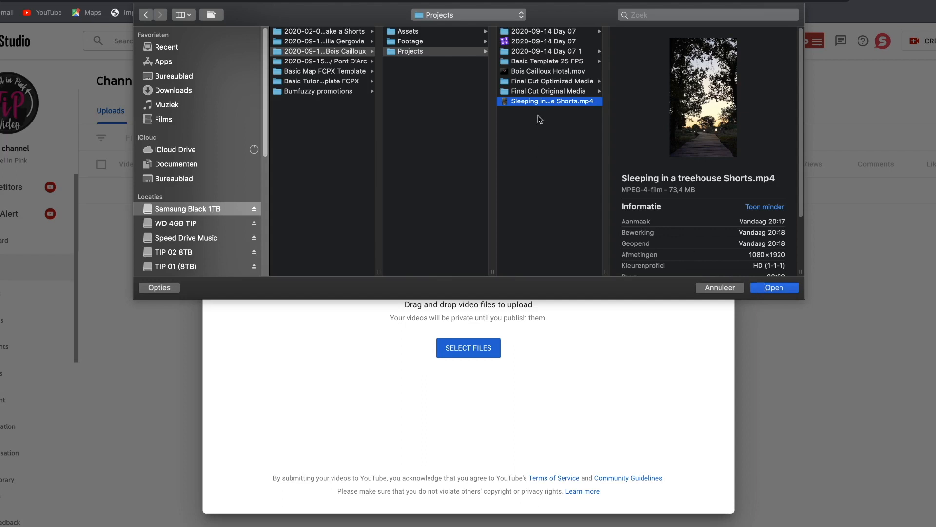
# Step: Upload Sleeping in a treehouse Shorts.mp4 to YouTube Studio and complete the last empty hashtag in the description as #shorts
pyautogui.click(775, 288)
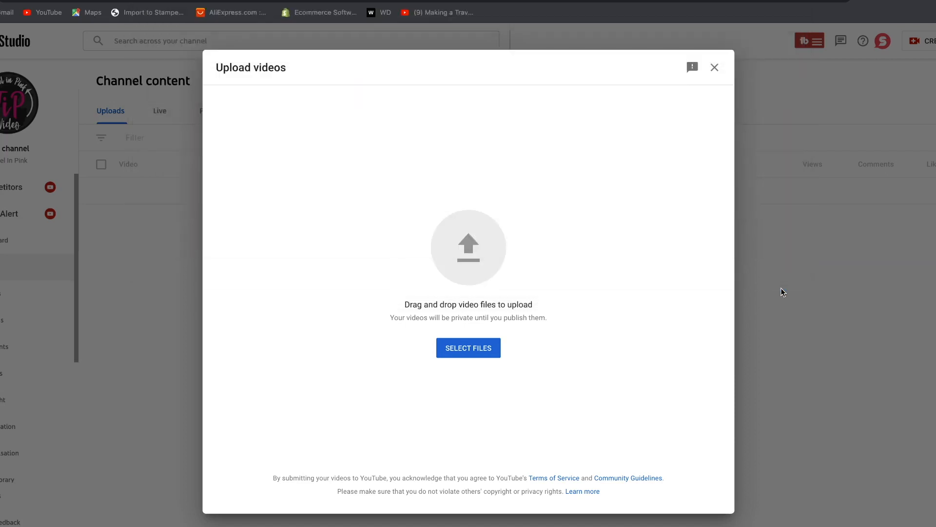
pyautogui.click(356, 201)
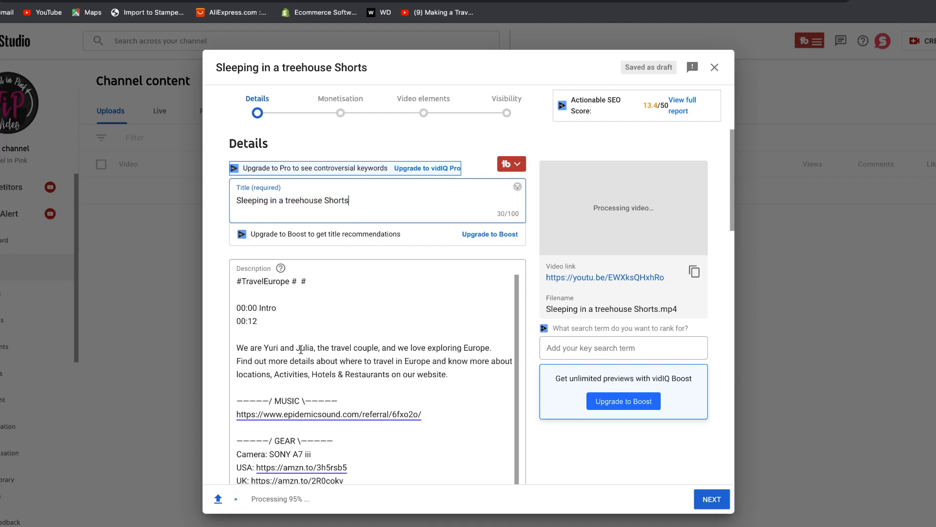
pyautogui.click(316, 282)
pyautogui.write('shorts')
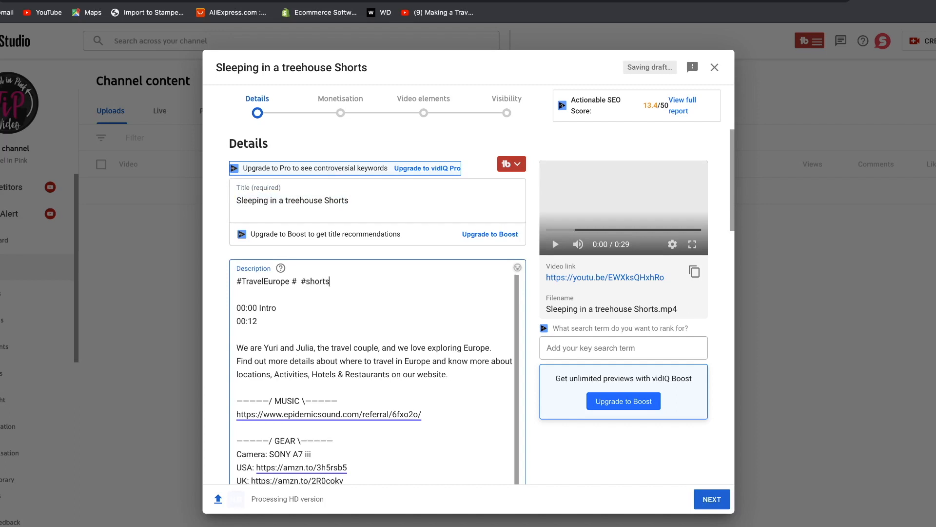